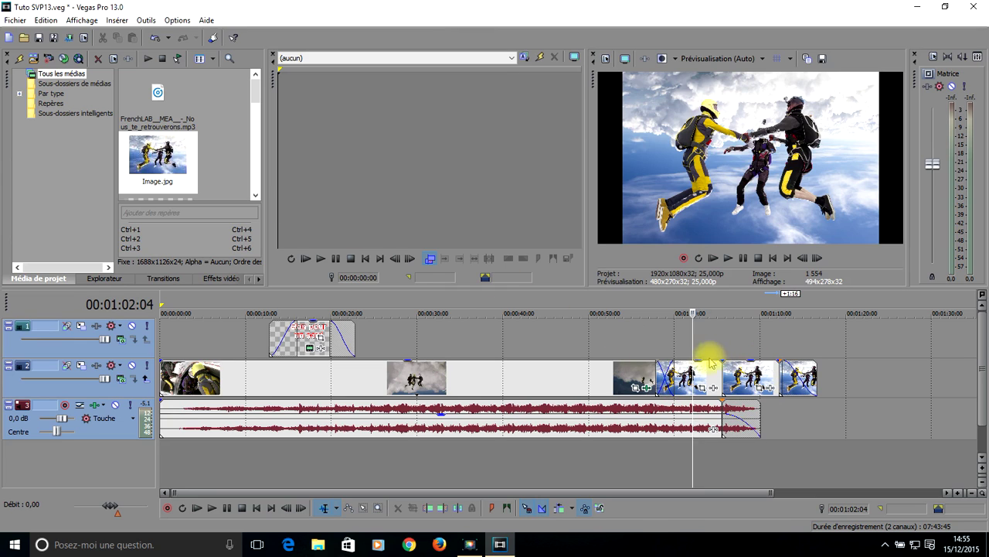
- Open pan/crop for the image event at 00:01:07:06 on track 2 and crop its upper part to a frame height of about 720
{"action": "left_click", "coordinate": [736, 377]}
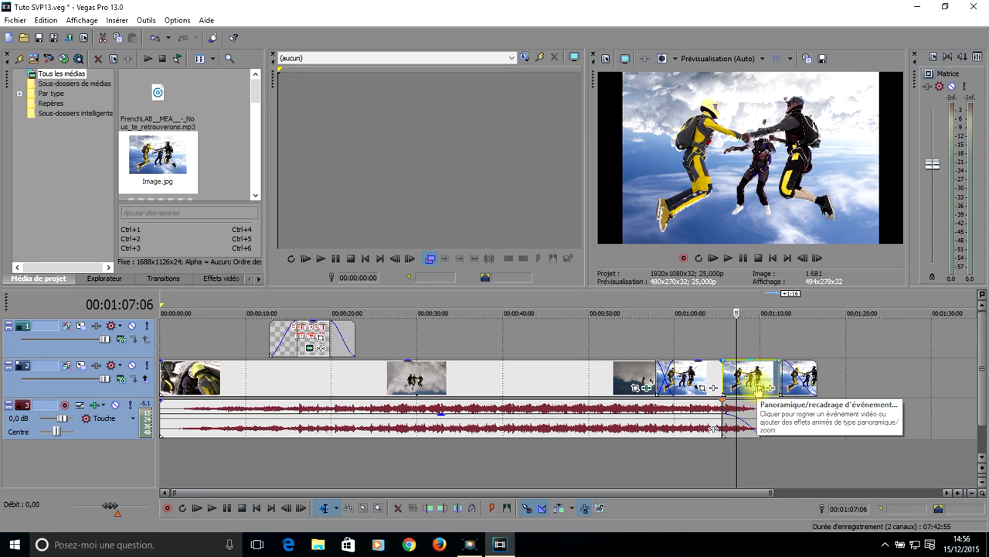
{"action": "left_click", "coordinate": [757, 388]}
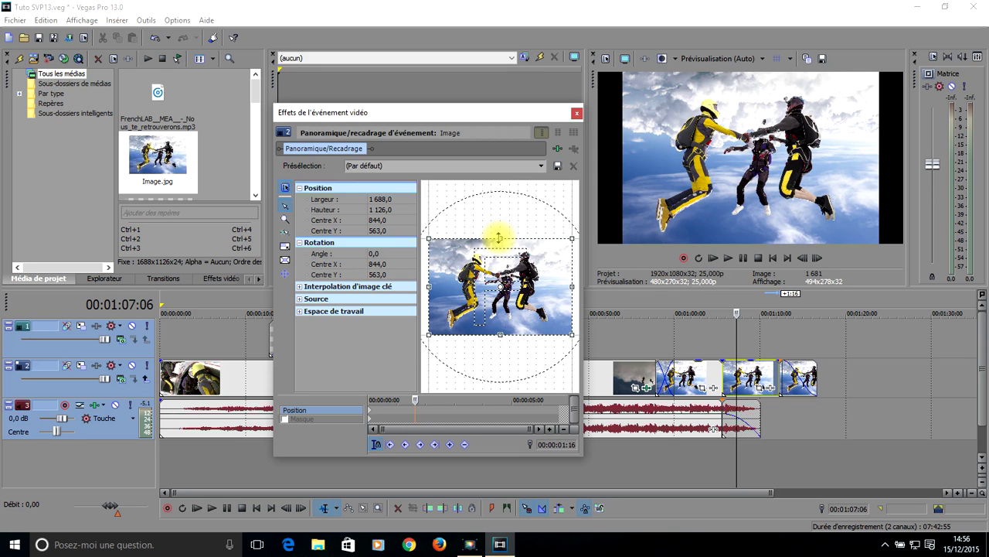
{"action": "left_click_drag", "start_coordinate": [500, 238], "coordinate": [500, 273]}
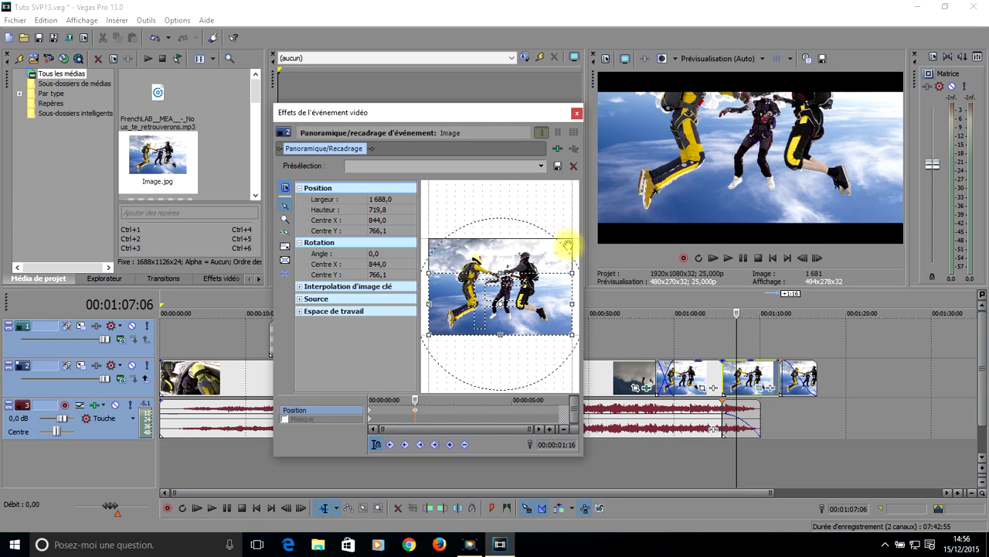
- Resize the crop frame to about 1724 × 1075 and recentre it over the image at about 840, 552
{"action": "left_click_drag", "start_coordinate": [541, 297], "coordinate": [570, 227]}
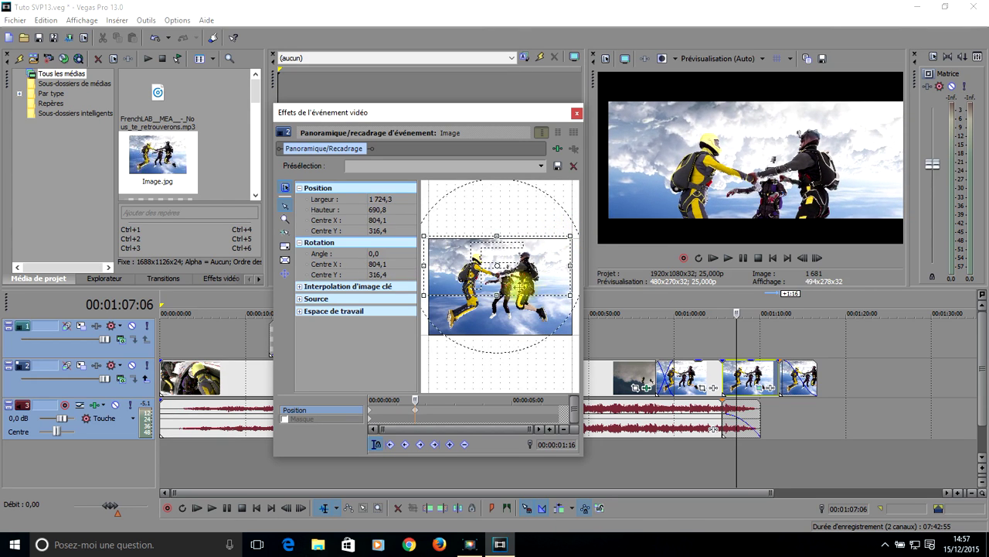
{"action": "left_click_drag", "start_coordinate": [499, 295], "coordinate": [497, 329]}
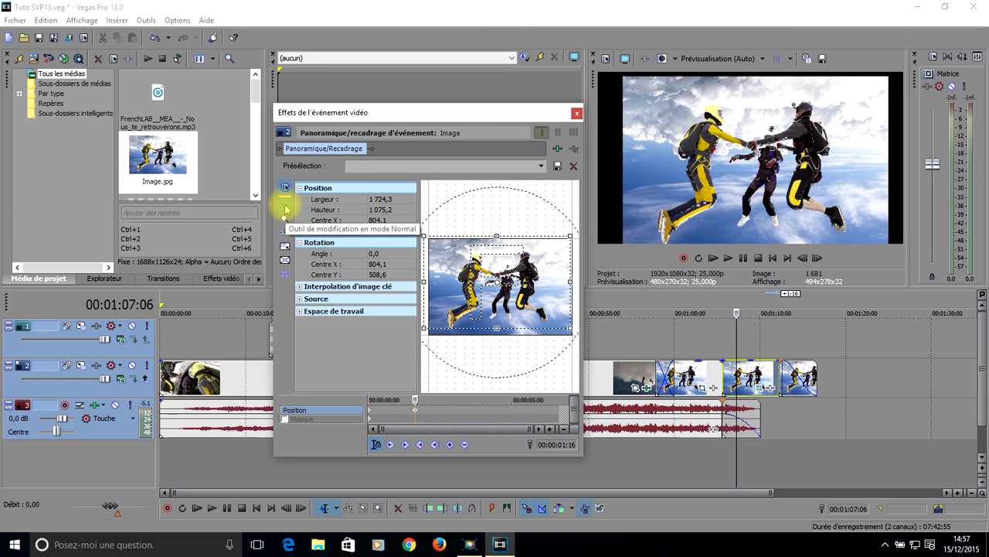
{"action": "left_click_drag", "start_coordinate": [506, 260], "coordinate": [510, 264]}
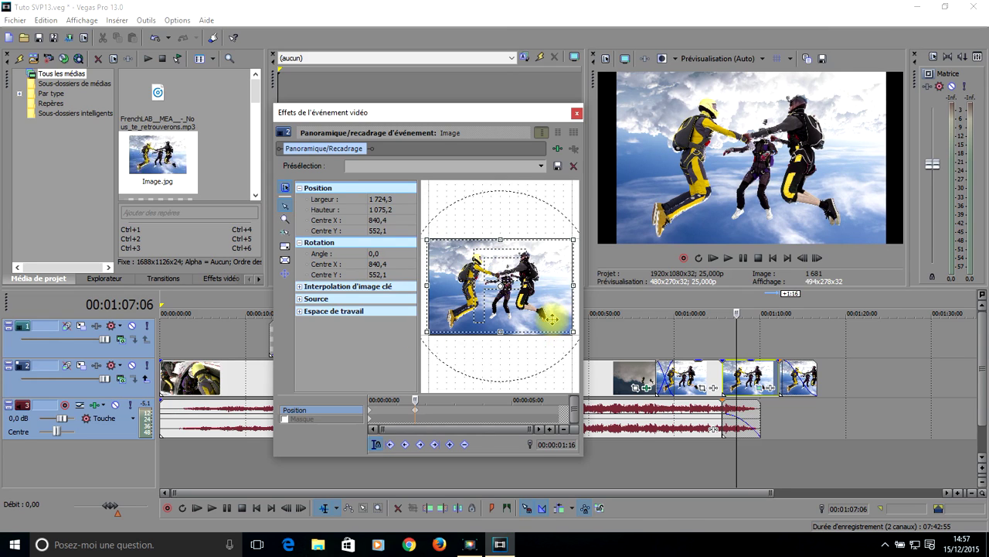
- Zoom the crop workspace in on the image's upper edge and zoom back out to the whole image
{"action": "left_click", "coordinate": [286, 220]}
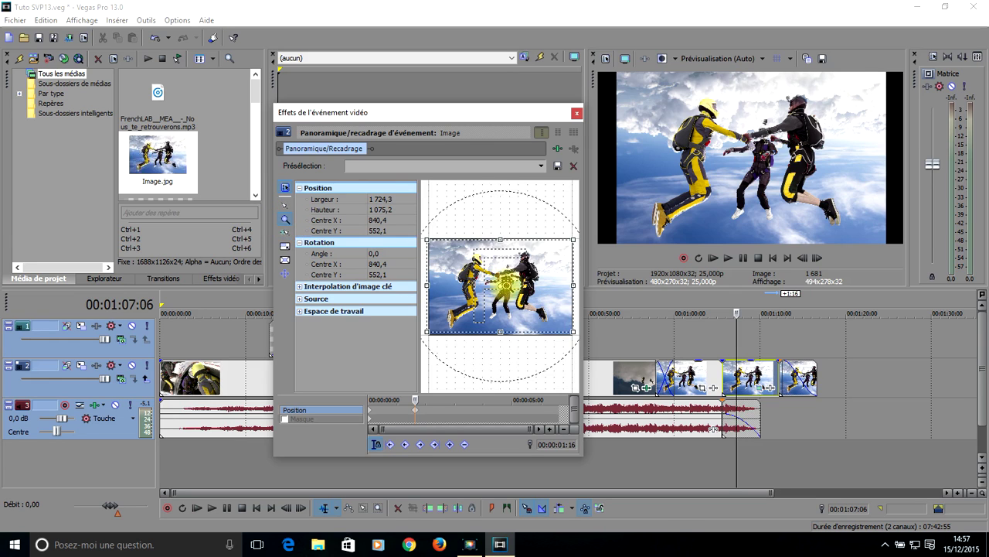
{"action": "left_click", "coordinate": [504, 287]}
{"action": "left_click", "coordinate": [495, 196]}
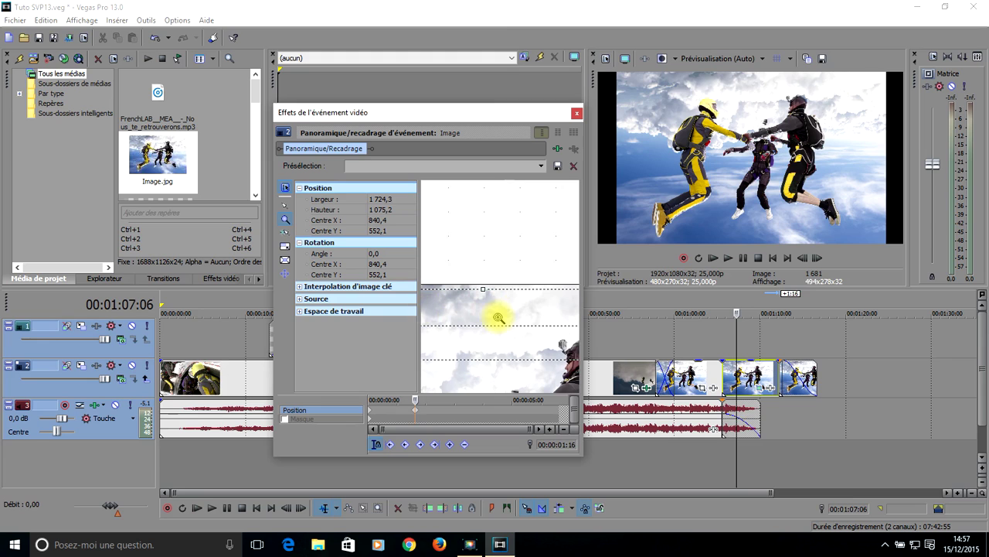
{"action": "scroll", "coordinate": [499, 317], "scroll_direction": "down", "scroll_amount": 5}
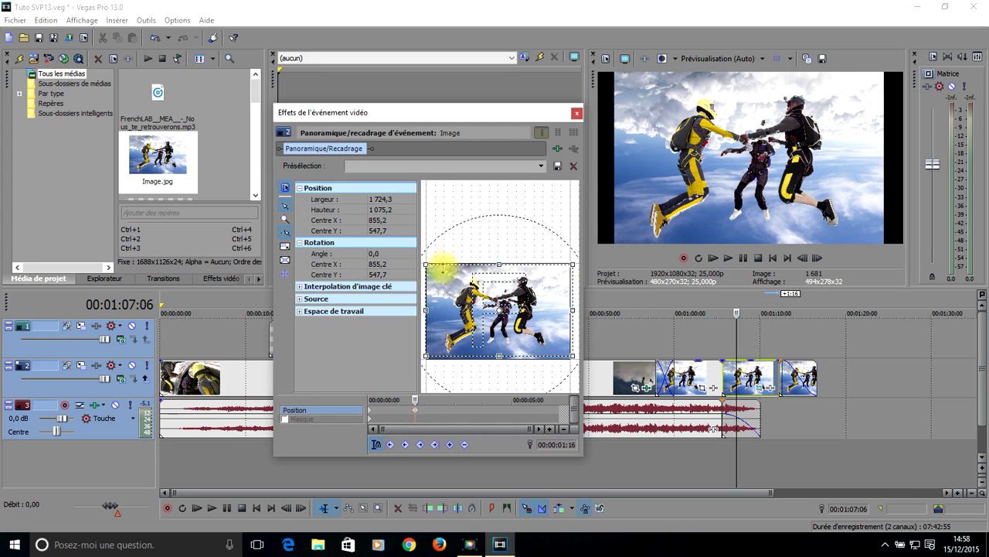
- Try moving the crop frame with snapping, centre it at 844, 563, and resize it from a corner to about 1710 × 1104
{"action": "mouse_move", "coordinate": [451, 289]}
{"action": "left_mouse_down"}
{"action": "mouse_move", "coordinate": [460, 290]}
{"action": "mouse_move", "coordinate": [448, 289]}
{"action": "mouse_move", "coordinate": [454, 280]}
{"action": "left_mouse_up"}
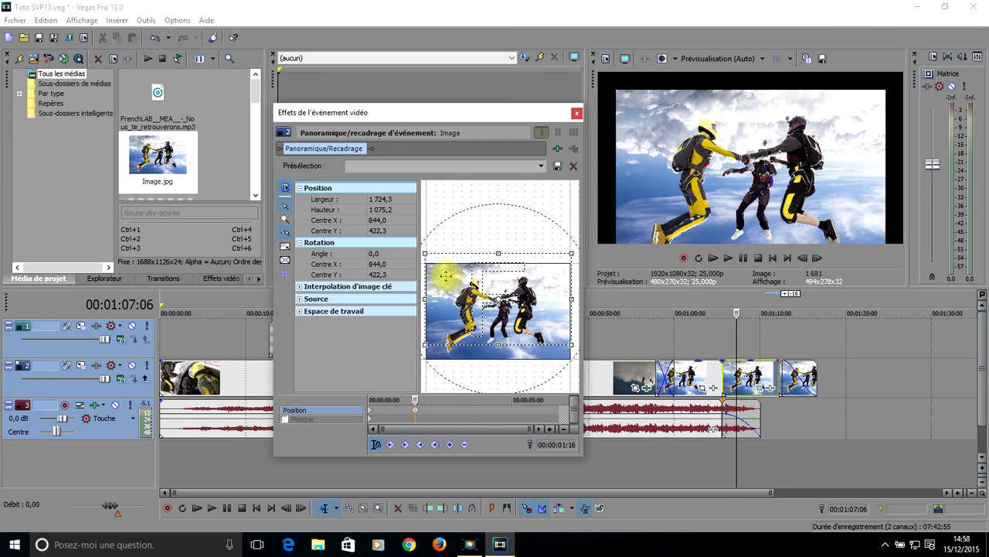
{"action": "left_click_drag", "start_coordinate": [451, 275], "coordinate": [454, 276]}
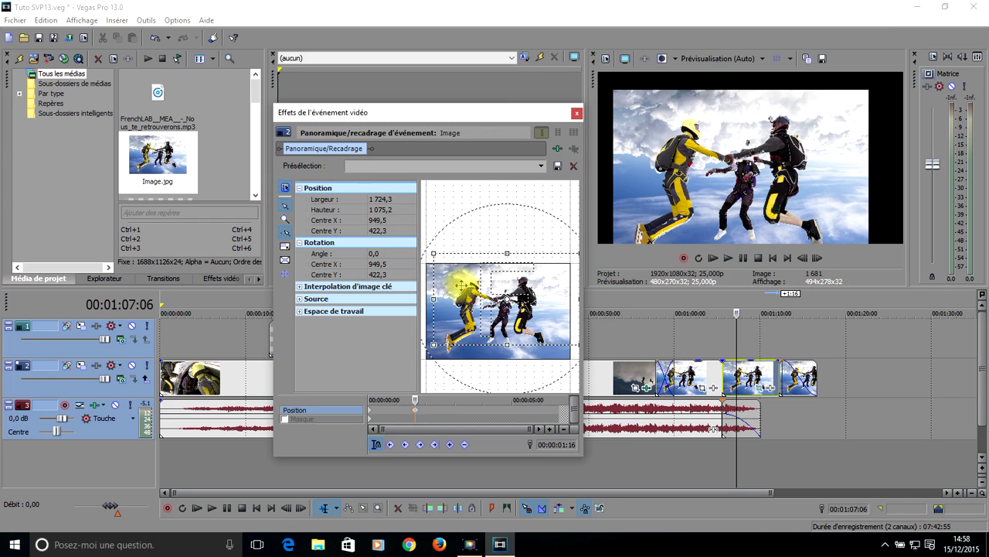
{"action": "mouse_move", "coordinate": [459, 283]}
{"action": "left_mouse_down"}
{"action": "mouse_move", "coordinate": [458, 302]}
{"action": "mouse_move", "coordinate": [451, 296]}
{"action": "left_mouse_up"}
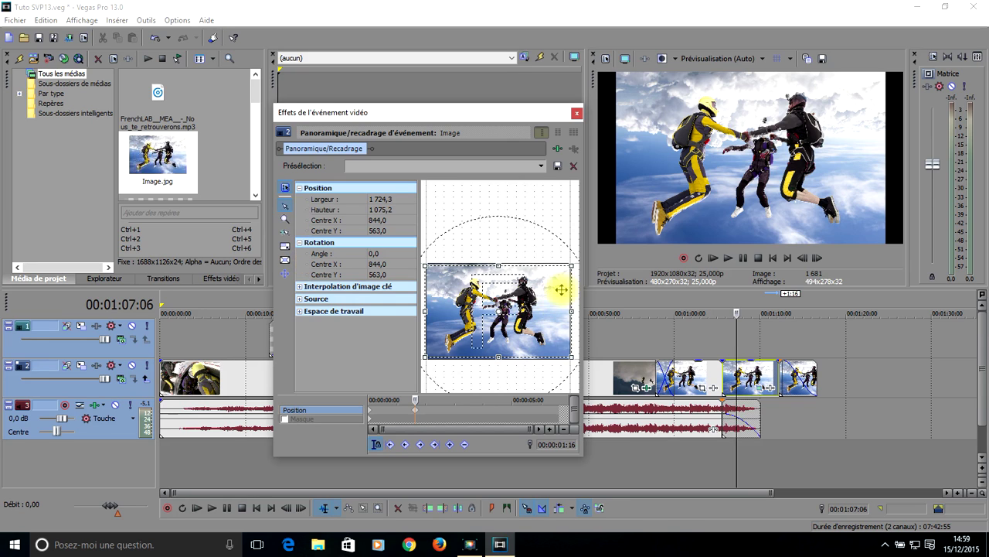
{"action": "mouse_move", "coordinate": [424, 265]}
{"action": "left_mouse_down"}
{"action": "mouse_move", "coordinate": [458, 284]}
{"action": "mouse_move", "coordinate": [426, 264]}
{"action": "mouse_move", "coordinate": [454, 281]}
{"action": "mouse_move", "coordinate": [479, 262]}
{"action": "mouse_move", "coordinate": [441, 261]}
{"action": "mouse_move", "coordinate": [435, 280]}
{"action": "mouse_move", "coordinate": [495, 286]}
{"action": "mouse_move", "coordinate": [435, 276]}
{"action": "mouse_move", "coordinate": [425, 264]}
{"action": "left_mouse_up"}
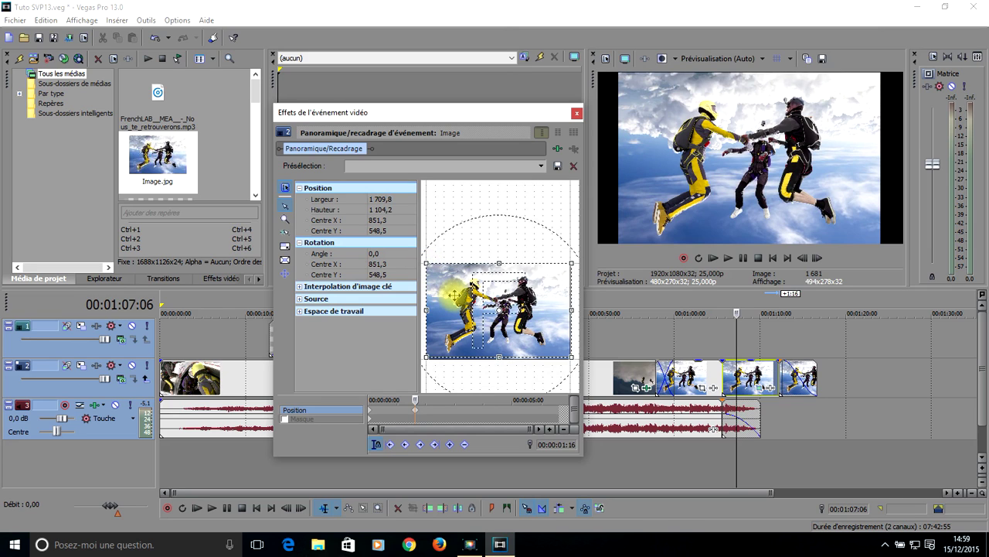
- Resize the crop frame proportionally to about 1676 × 1083 with the aspect ratio locked, and unlock the ratio
{"action": "left_click", "coordinate": [286, 247]}
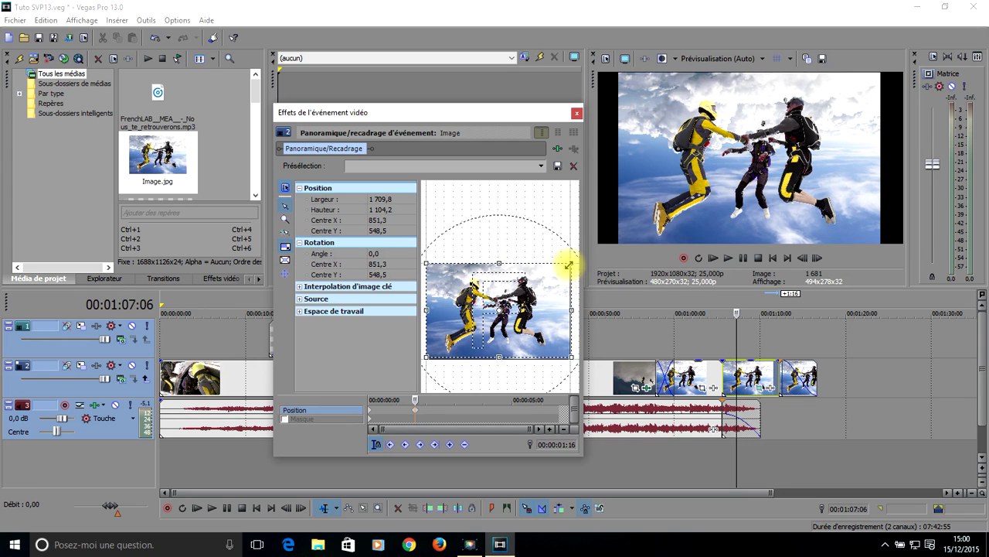
{"action": "mouse_move", "coordinate": [568, 265]}
{"action": "left_mouse_down"}
{"action": "mouse_move", "coordinate": [570, 302]}
{"action": "mouse_move", "coordinate": [567, 267]}
{"action": "mouse_move", "coordinate": [559, 293]}
{"action": "mouse_move", "coordinate": [557, 276]}
{"action": "left_mouse_up"}
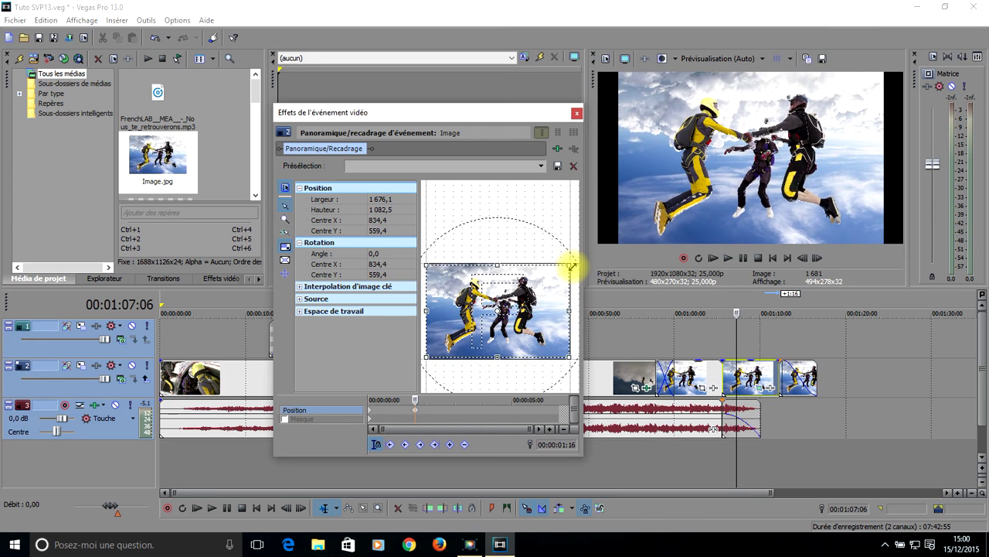
{"action": "left_click", "coordinate": [286, 247]}
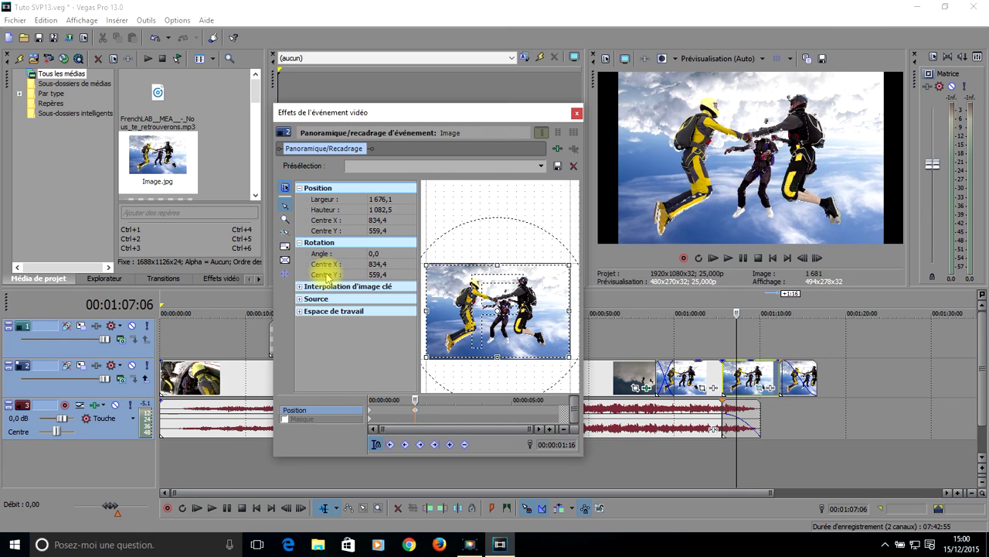
- Move the crop frame's centre to about 1139, 197 and resize it symmetrically around that centre to about 1004 × 720
{"action": "left_click_drag", "start_coordinate": [484, 315], "coordinate": [525, 294]}
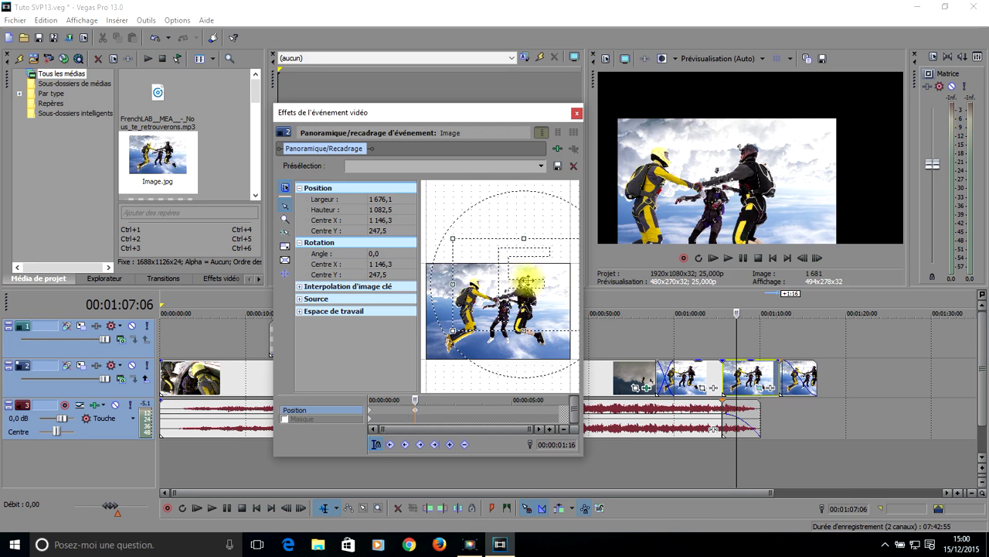
{"action": "left_click_drag", "start_coordinate": [533, 287], "coordinate": [485, 309]}
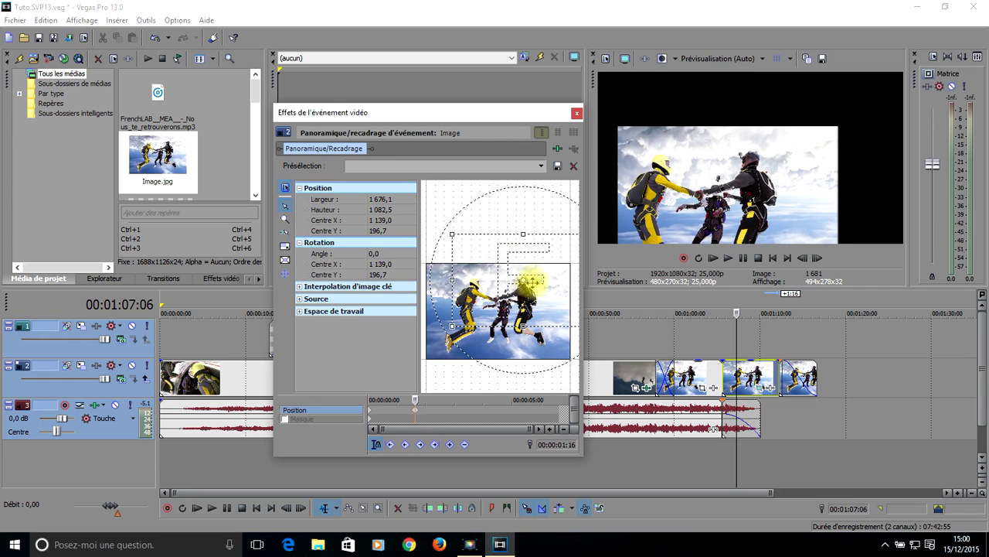
{"action": "left_click", "coordinate": [285, 260]}
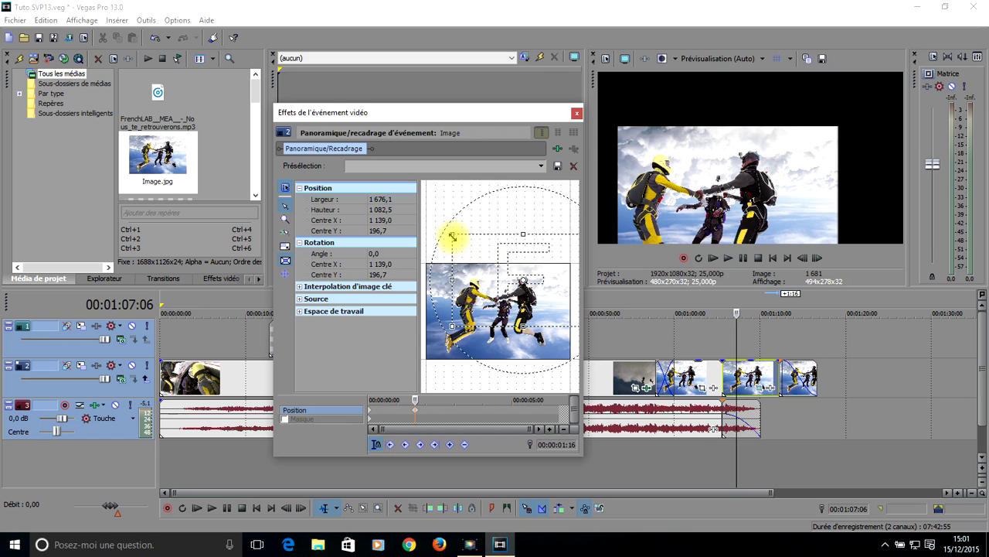
{"action": "left_click_drag", "start_coordinate": [453, 235], "coordinate": [482, 246]}
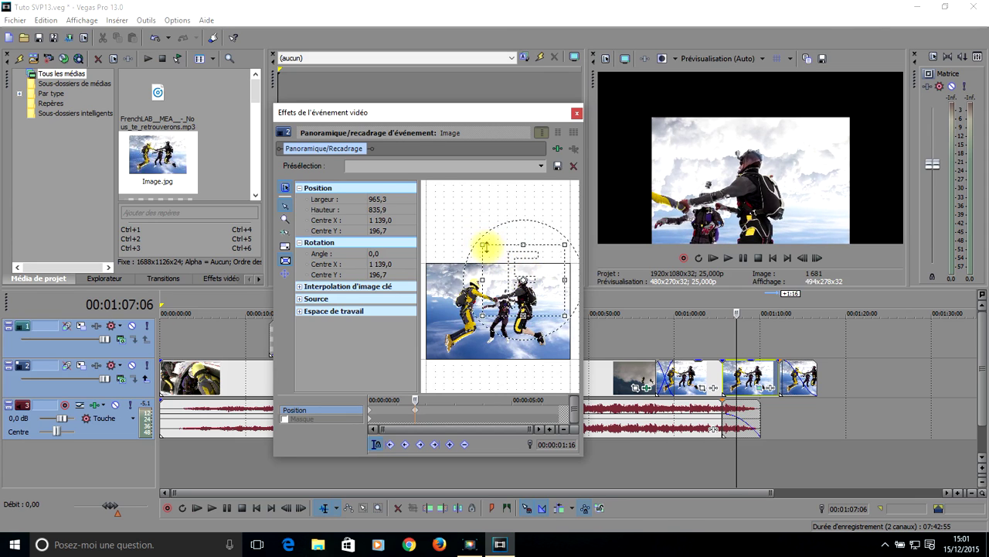
{"action": "left_click_drag", "start_coordinate": [480, 246], "coordinate": [468, 240]}
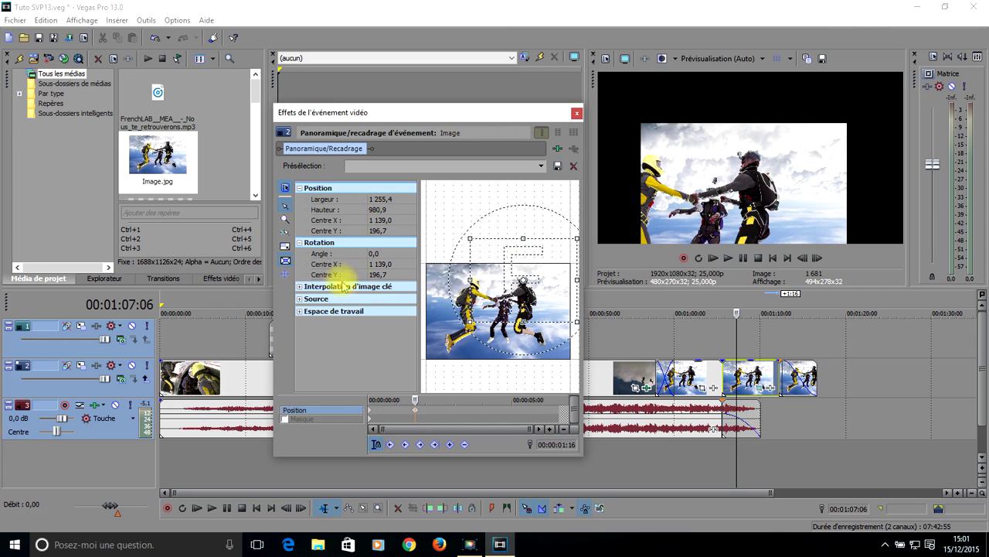
{"action": "left_click_drag", "start_coordinate": [470, 239], "coordinate": [476, 245]}
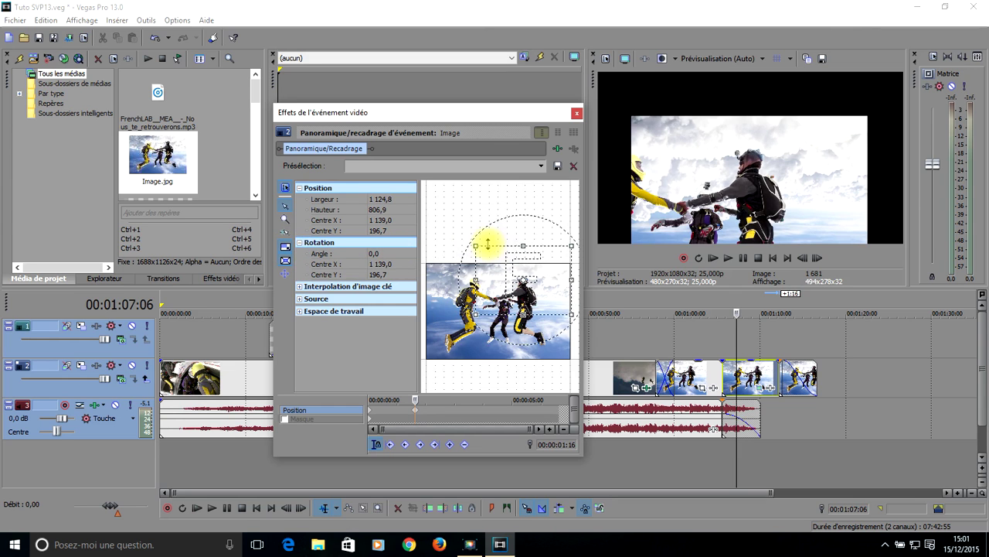
{"action": "mouse_move", "coordinate": [473, 244]}
{"action": "left_mouse_down"}
{"action": "mouse_move", "coordinate": [441, 222]}
{"action": "mouse_move", "coordinate": [481, 239]}
{"action": "mouse_move", "coordinate": [453, 239]}
{"action": "mouse_move", "coordinate": [466, 246]}
{"action": "left_mouse_up"}
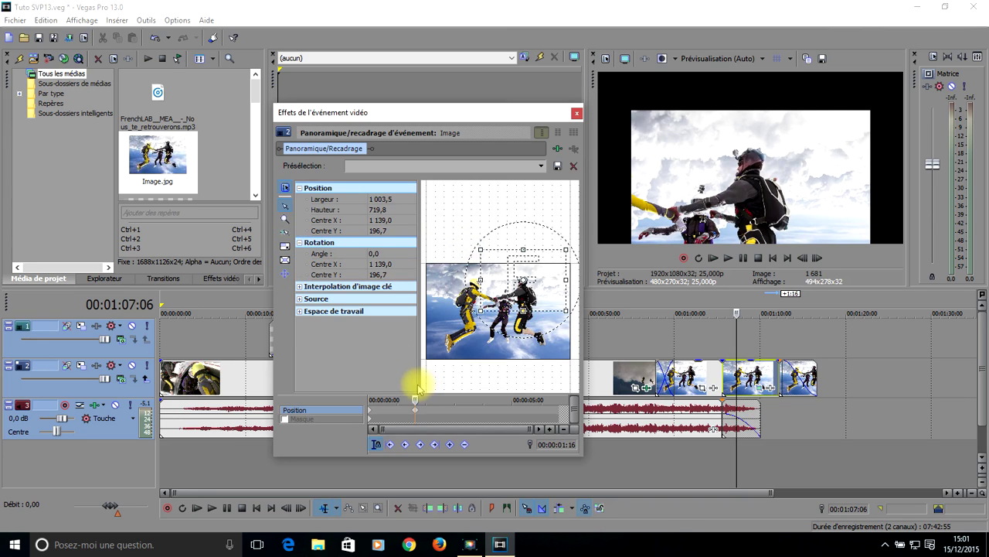
- Move the crop frame back over the skydivers and resize it from its corner, no longer around its centre, to about 1156 × 865
{"action": "left_click_drag", "start_coordinate": [479, 248], "coordinate": [487, 311]}
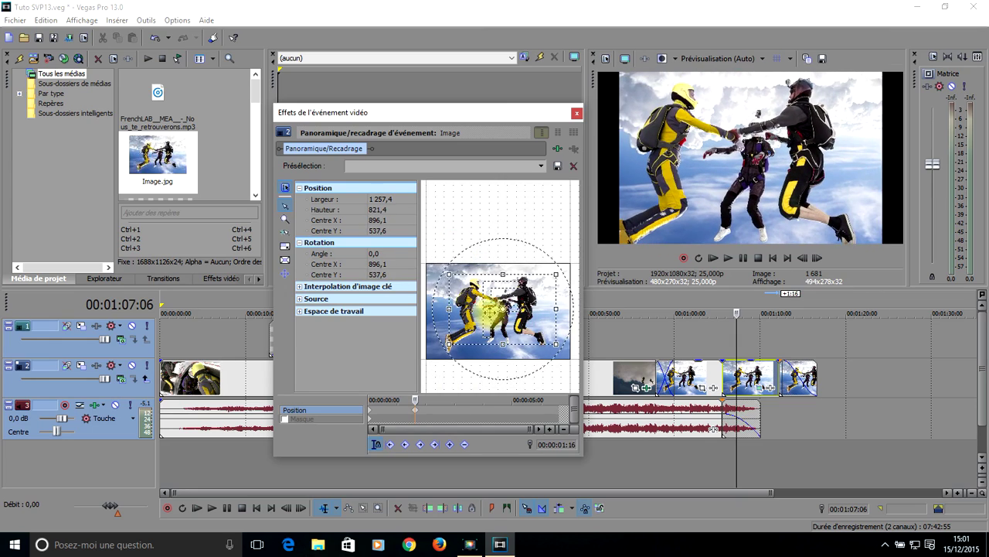
{"action": "mouse_move", "coordinate": [447, 272]}
{"action": "left_mouse_down"}
{"action": "mouse_move", "coordinate": [435, 259]}
{"action": "mouse_move", "coordinate": [453, 270]}
{"action": "mouse_move", "coordinate": [443, 271]}
{"action": "mouse_move", "coordinate": [442, 250]}
{"action": "mouse_move", "coordinate": [462, 274]}
{"action": "mouse_move", "coordinate": [447, 261]}
{"action": "mouse_move", "coordinate": [443, 271]}
{"action": "left_mouse_up"}
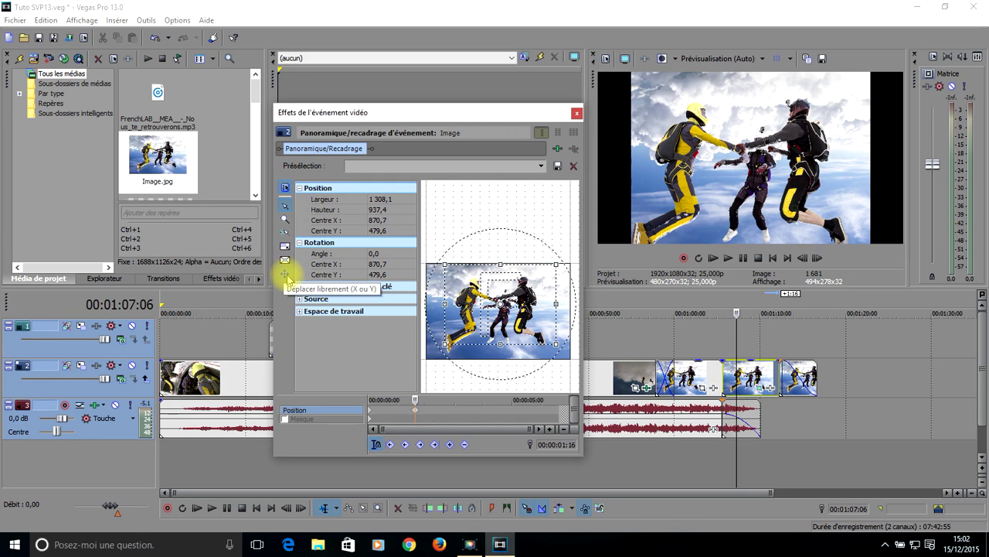
{"action": "left_click_drag", "start_coordinate": [441, 263], "coordinate": [458, 271]}
- Move the crop frame horizontally only, vertically only and freely, leaving its centre at about 838, 545
{"action": "left_click_drag", "start_coordinate": [490, 309], "coordinate": [480, 304]}
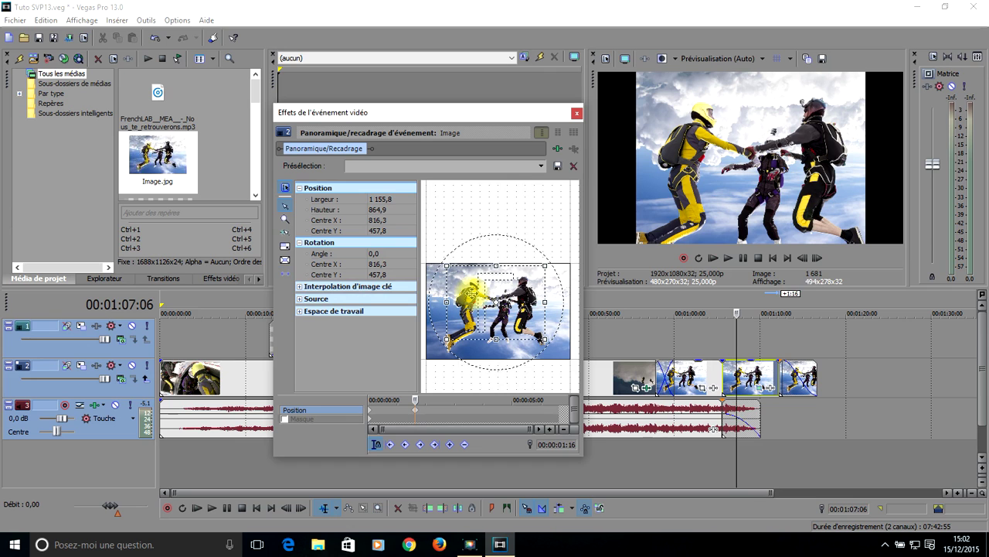
{"action": "left_click_drag", "start_coordinate": [470, 292], "coordinate": [476, 340]}
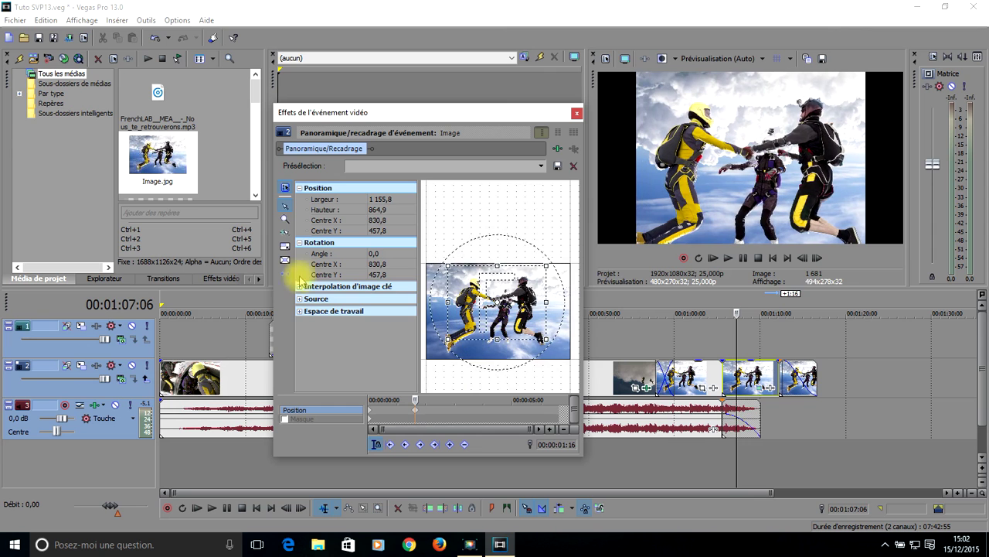
{"action": "left_click_drag", "start_coordinate": [472, 284], "coordinate": [477, 289]}
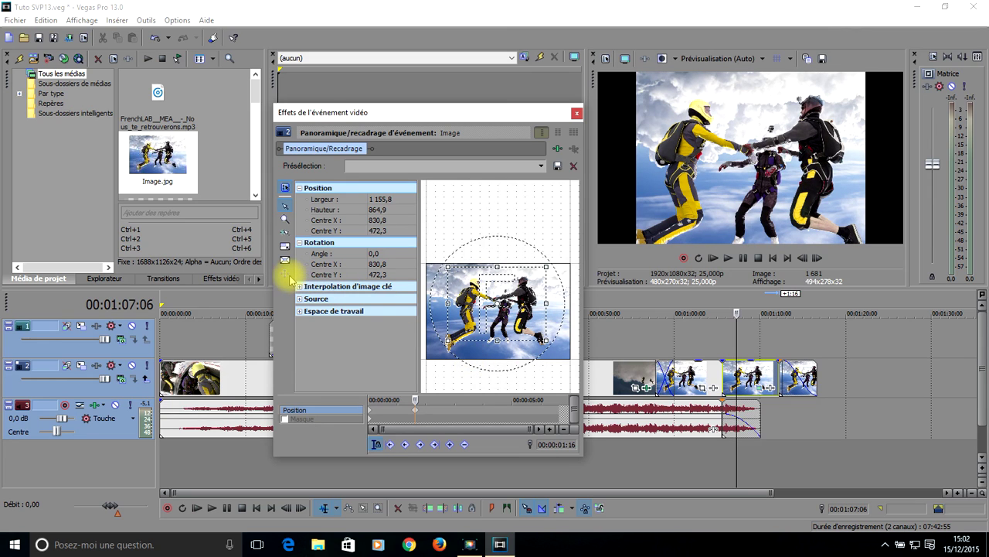
{"action": "mouse_move", "coordinate": [494, 299]}
{"action": "left_mouse_down"}
{"action": "mouse_move", "coordinate": [491, 309]}
{"action": "mouse_move", "coordinate": [491, 296]}
{"action": "left_mouse_up"}
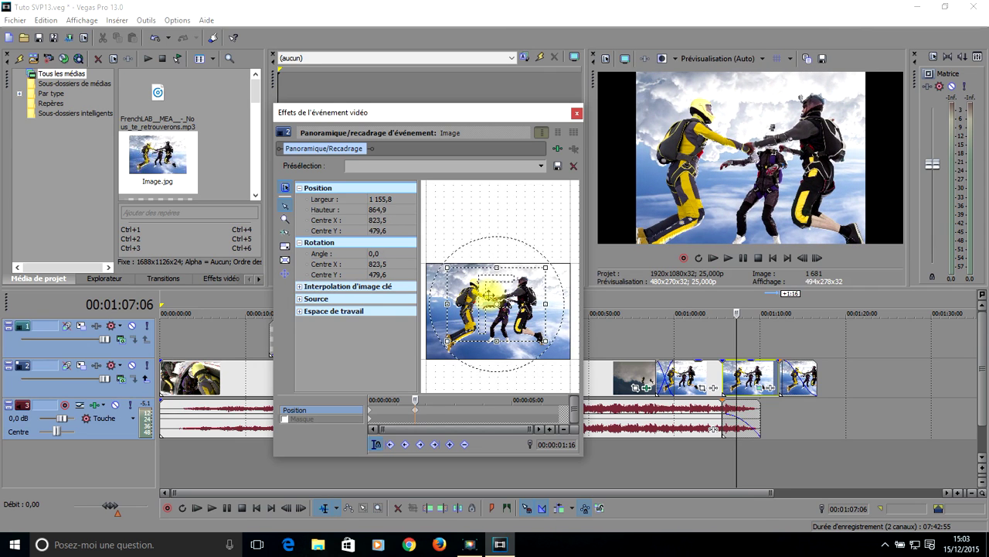
{"action": "left_click_drag", "start_coordinate": [489, 294], "coordinate": [491, 299]}
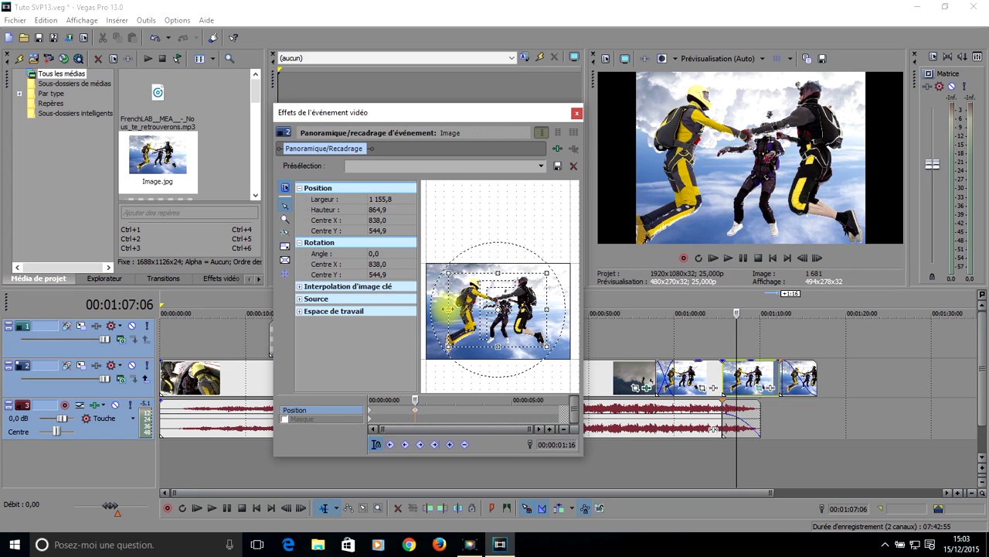
- Flip the image horizontally by crossing the crop frame's side edges, giving a width of about -1209
{"action": "mouse_move", "coordinate": [447, 309]}
{"action": "left_mouse_down"}
{"action": "mouse_move", "coordinate": [586, 316]}
{"action": "mouse_move", "coordinate": [448, 308]}
{"action": "left_mouse_up"}
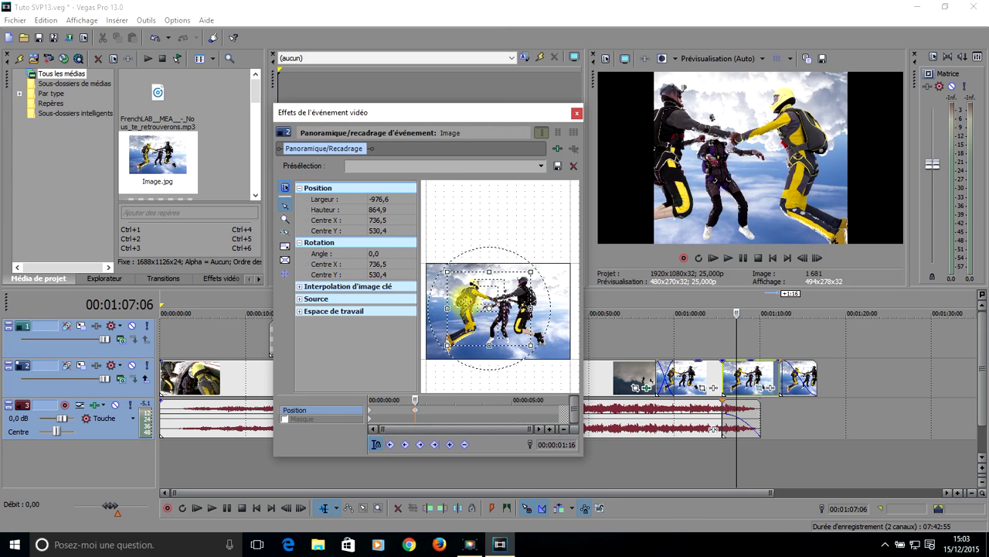
{"action": "left_click_drag", "start_coordinate": [531, 308], "coordinate": [544, 309]}
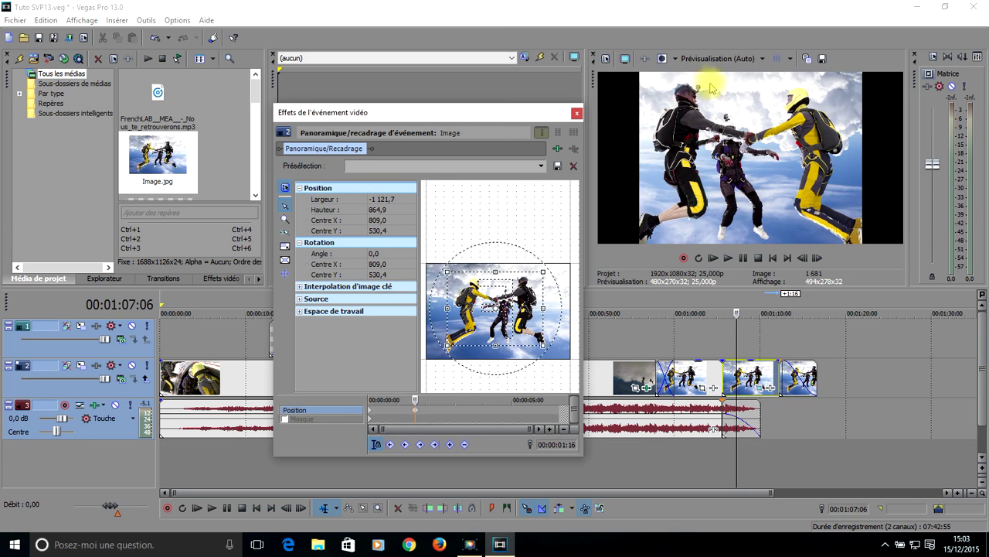
{"action": "left_click_drag", "start_coordinate": [448, 309], "coordinate": [505, 308]}
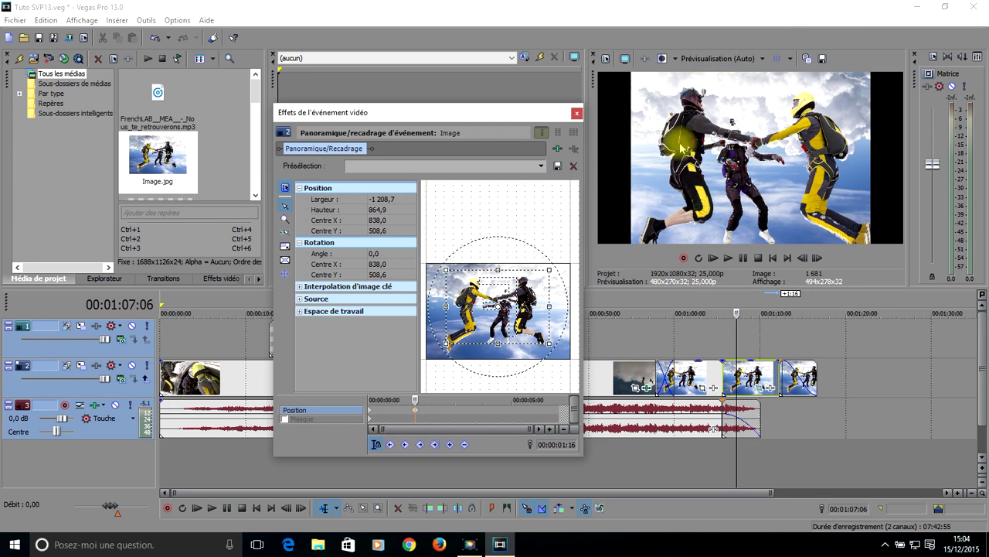
- Shift the crop frame's centre to about 824, 538 and apply the preset "Format d'image carré 1:1"
{"action": "left_click_drag", "start_coordinate": [502, 331], "coordinate": [504, 340]}
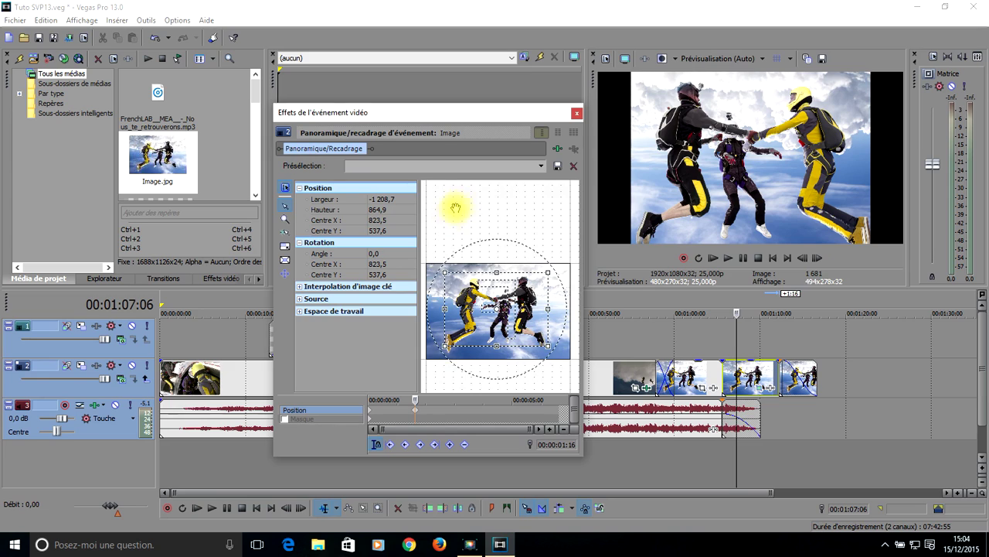
{"action": "left_click", "coordinate": [542, 166]}
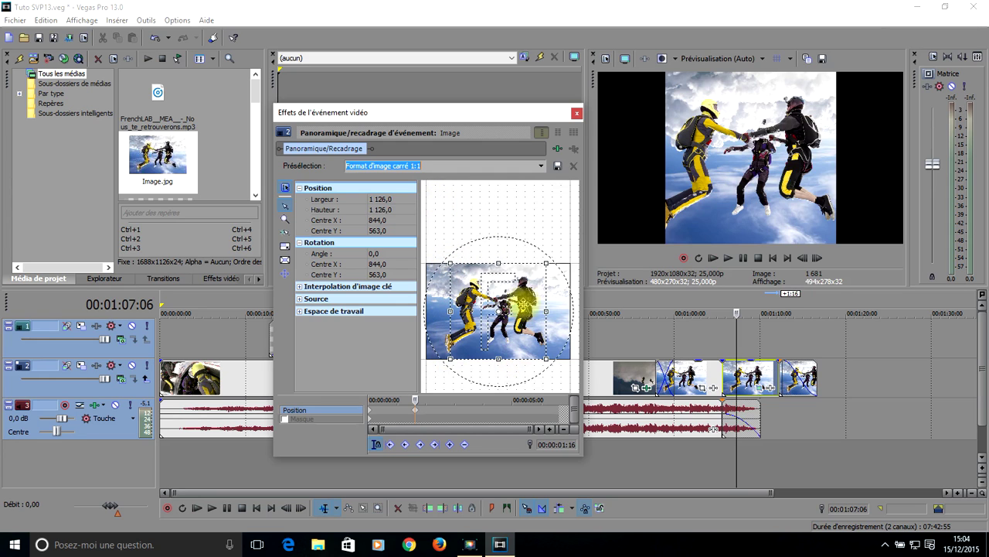
- Apply the "Format d'image télé standard 4:3" preset, shrink the crop frame to about 1030 × 727 centred near 855, 451, and close the effects window
{"action": "left_click", "coordinate": [542, 167]}
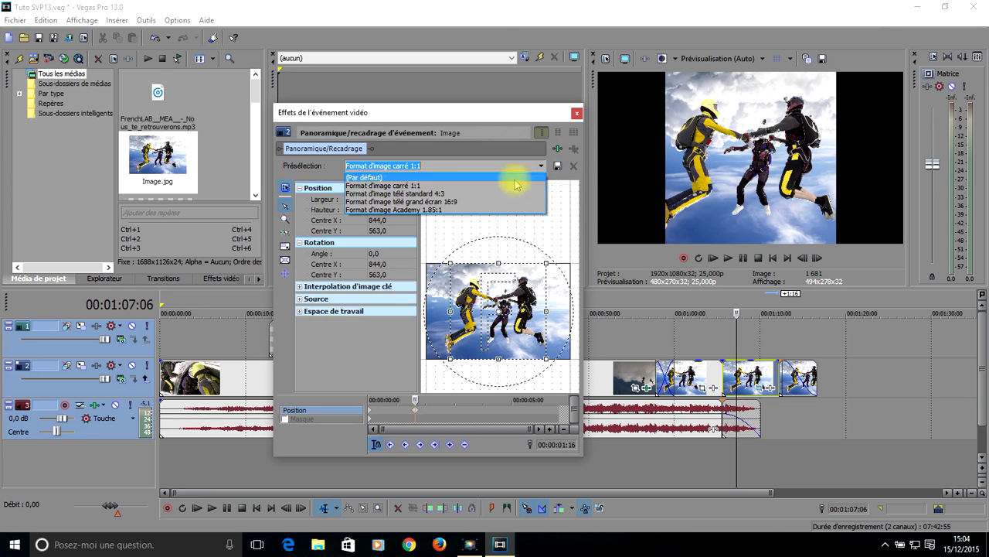
{"action": "left_click", "coordinate": [431, 194]}
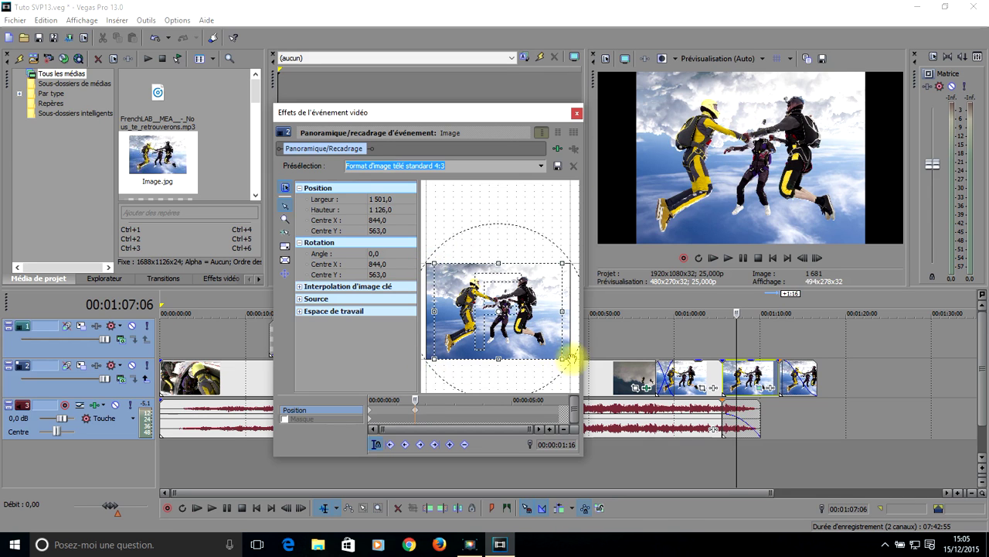
{"action": "left_click_drag", "start_coordinate": [435, 263], "coordinate": [486, 289]}
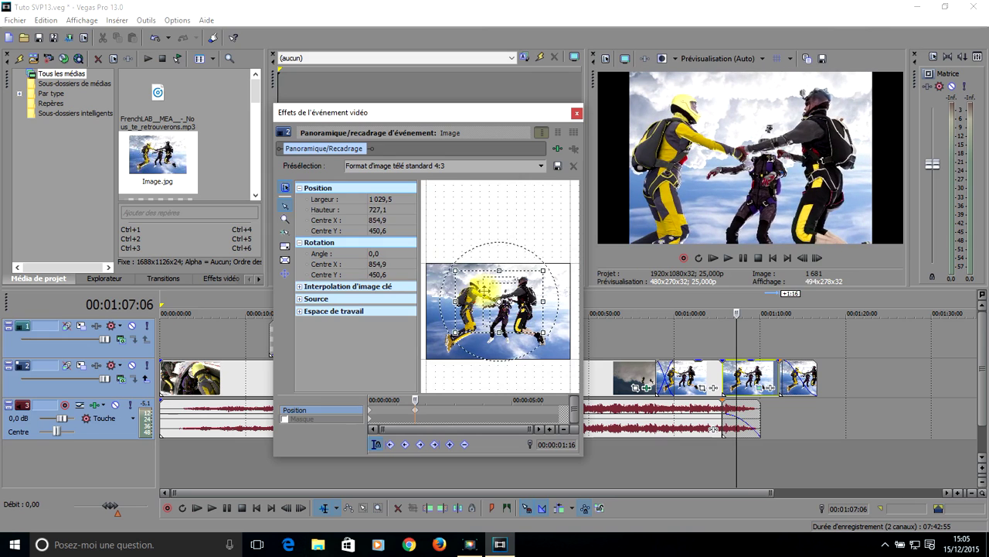
{"action": "left_click", "coordinate": [576, 115]}
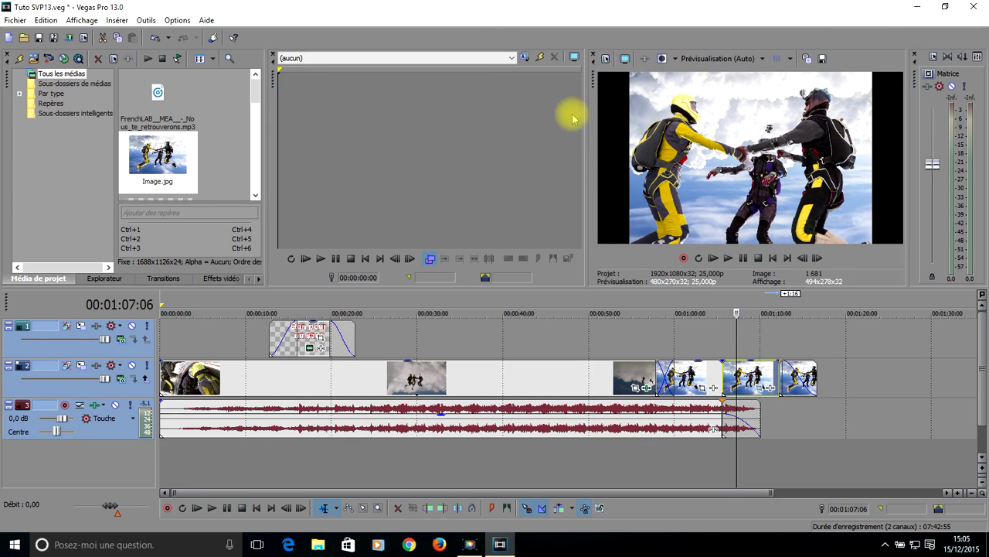
- Play back the timeline from about 00:01:03:16 through the cropped image event to review the movement
{"action": "left_click", "coordinate": [706, 312]}
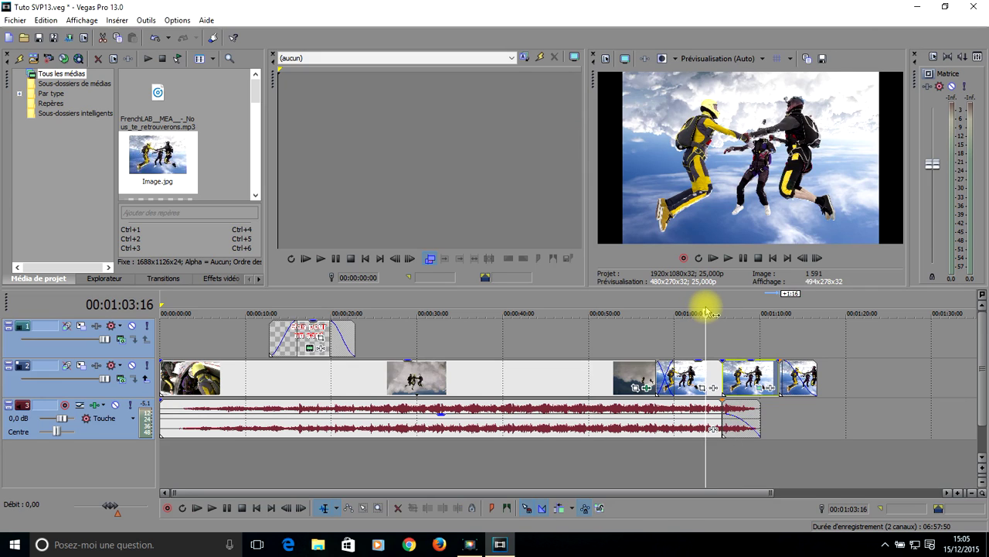
{"action": "left_click", "coordinate": [728, 259]}
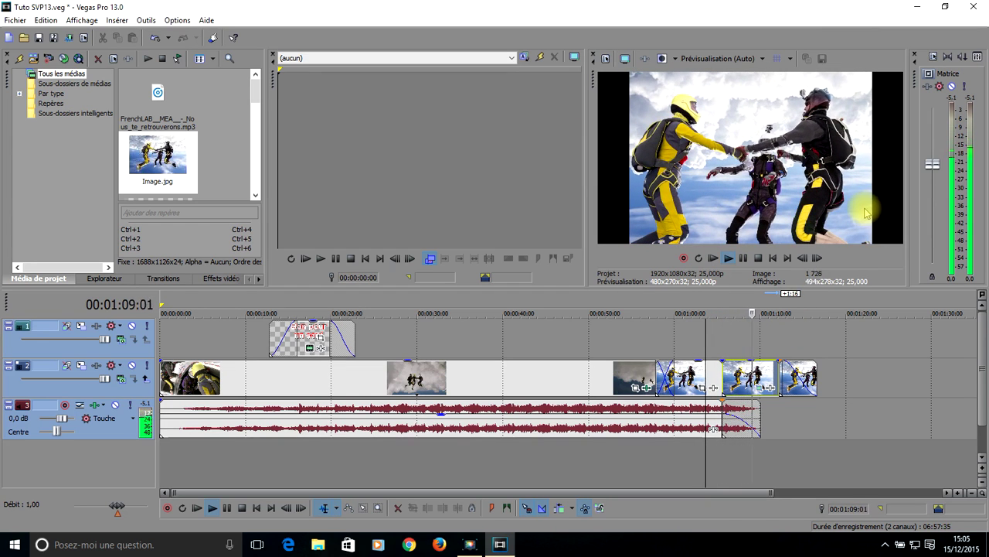
{"action": "left_click", "coordinate": [763, 260]}
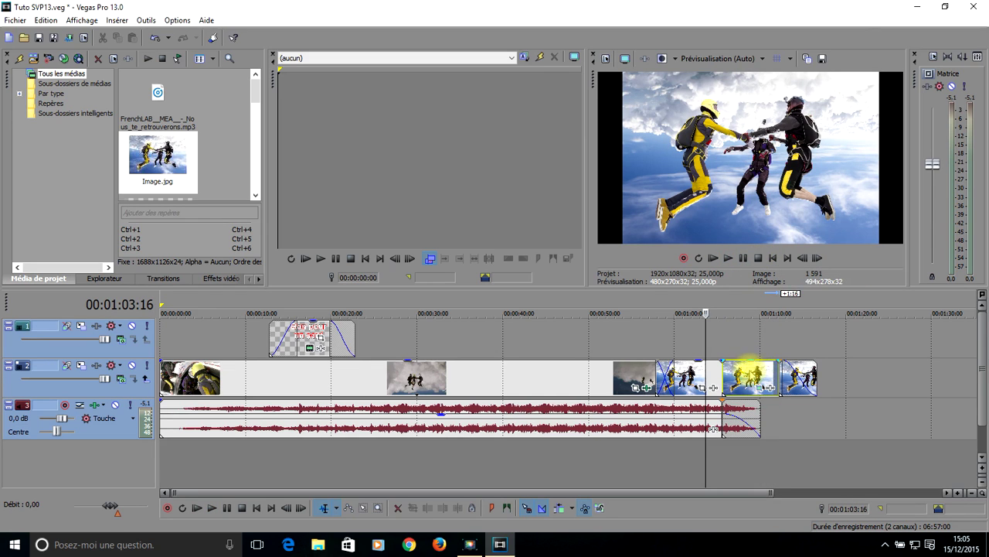
- Delete the second Position keyframe in the image event's pan/crop settings and shift the crop frame's centre to about 833, 541
{"action": "left_click", "coordinate": [760, 392]}
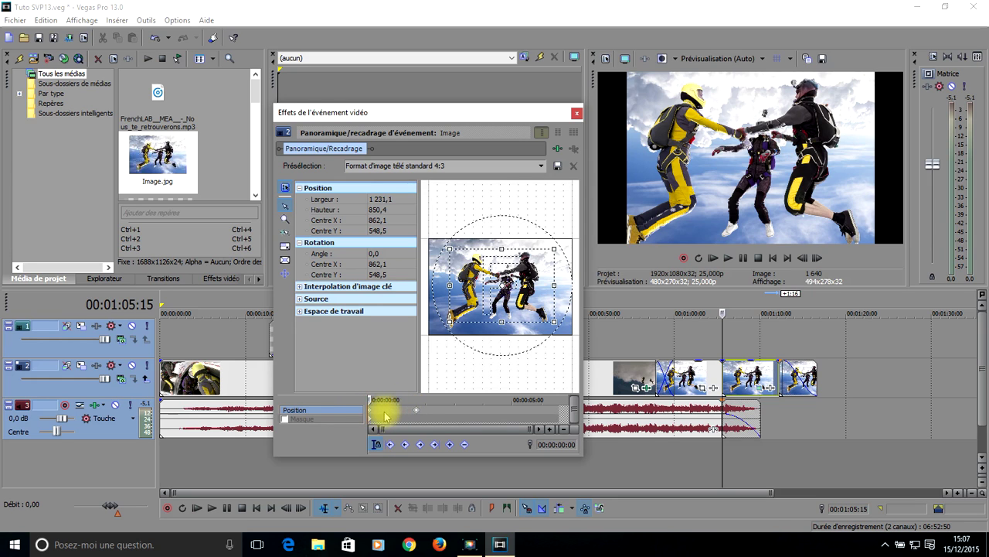
{"action": "left_click", "coordinate": [418, 416]}
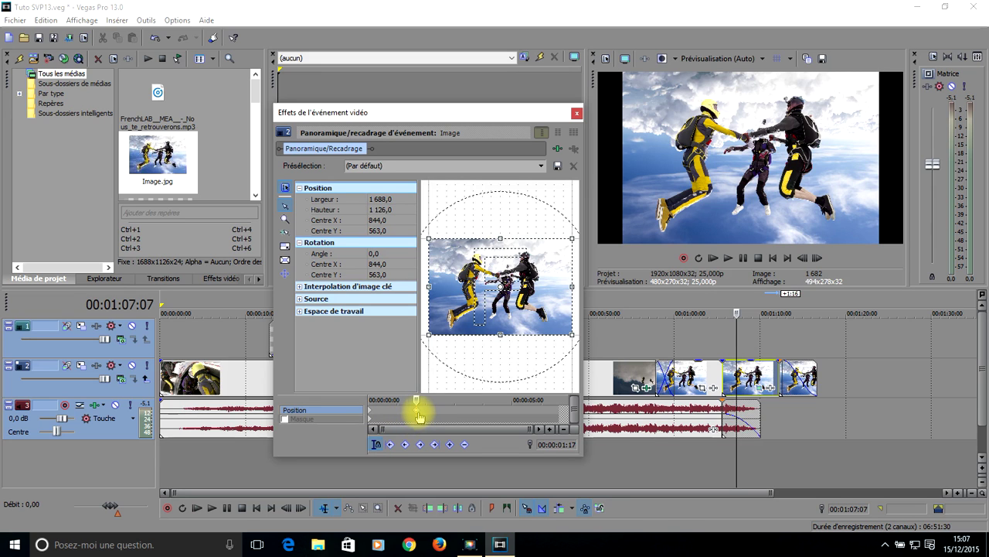
{"action": "mouse_move", "coordinate": [418, 415]}
{"action": "left_mouse_down"}
{"action": "mouse_move", "coordinate": [525, 408]}
{"action": "mouse_move", "coordinate": [402, 408]}
{"action": "left_mouse_up"}
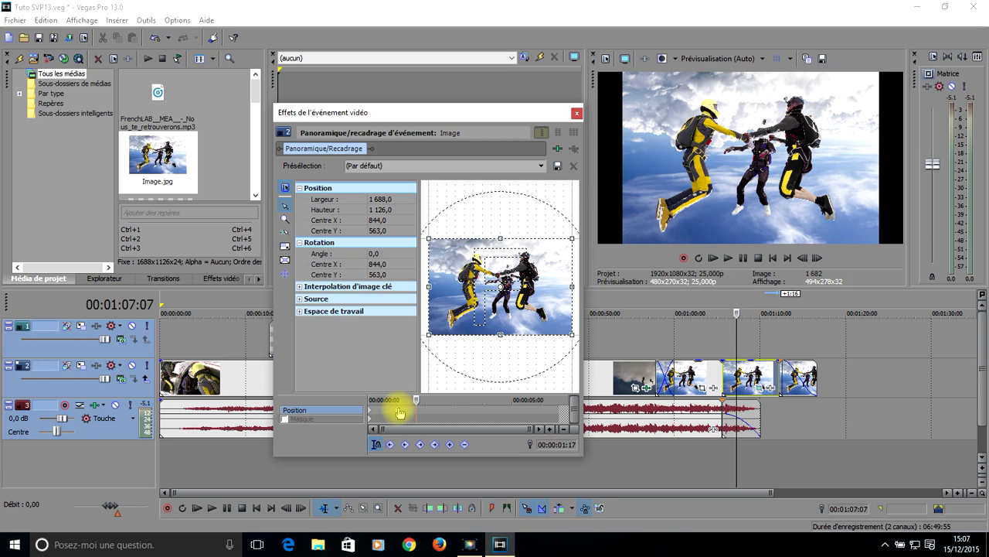
{"action": "right_click", "coordinate": [399, 416]}
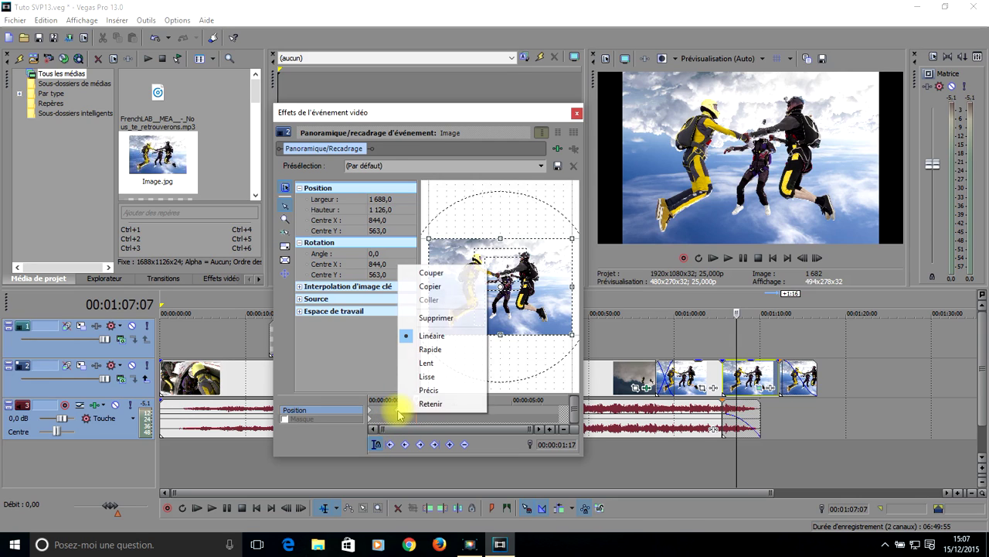
{"action": "left_click", "coordinate": [437, 317]}
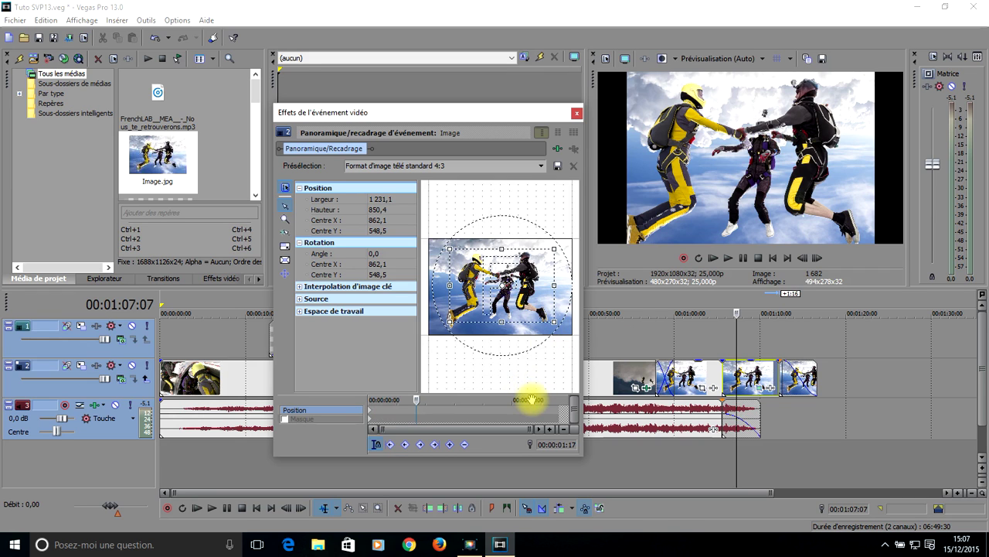
{"action": "left_click_drag", "start_coordinate": [533, 303], "coordinate": [533, 301]}
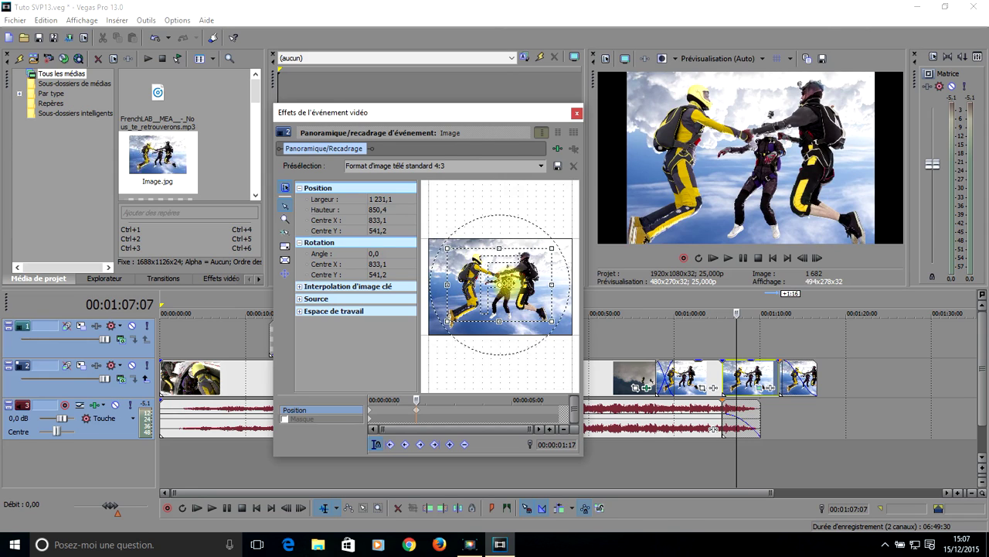
{"action": "left_click", "coordinate": [577, 114]}
- Preview the image event's framing by playing the timeline from 00:01:04:00, and check the frame at 00:01:07:10
{"action": "left_click", "coordinate": [711, 313]}
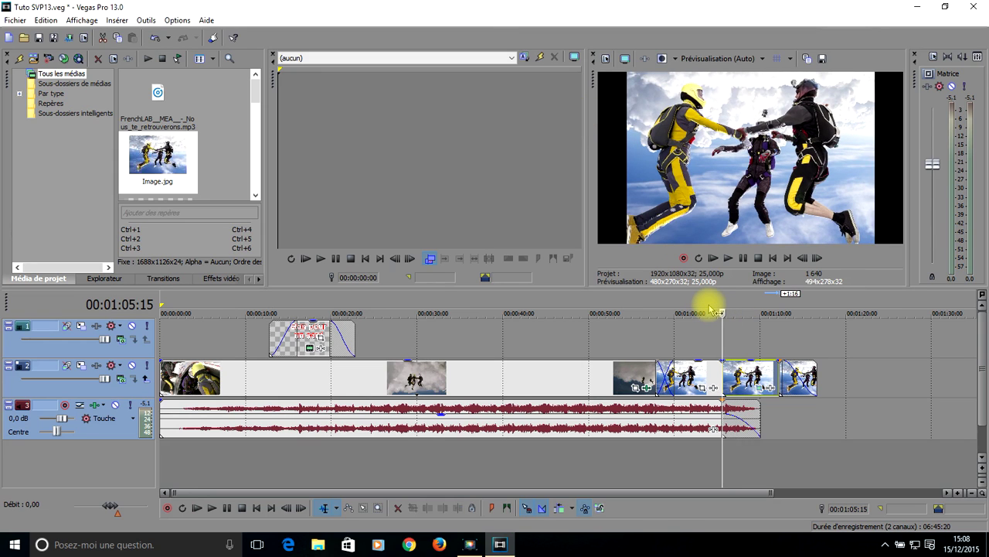
{"action": "left_click", "coordinate": [710, 310]}
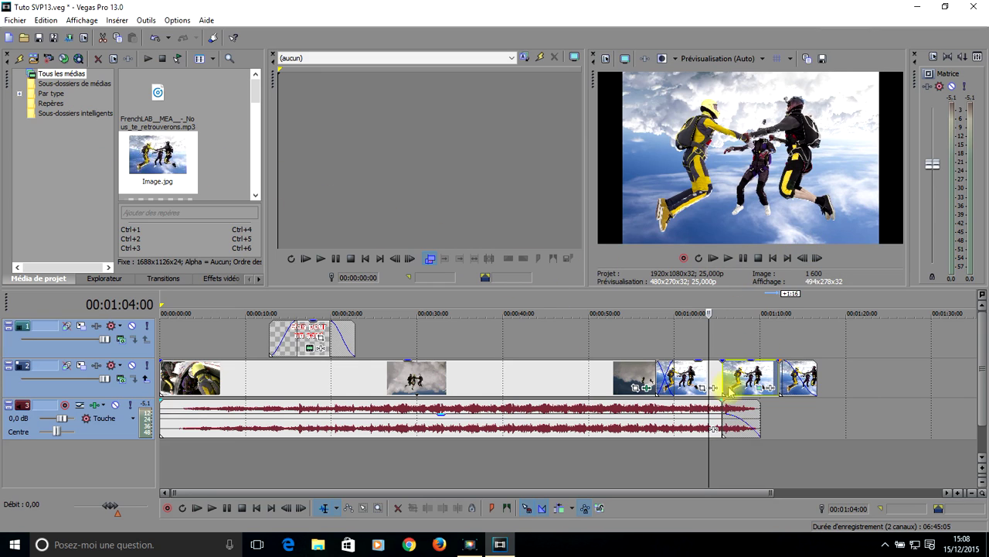
{"action": "left_click", "coordinate": [727, 261]}
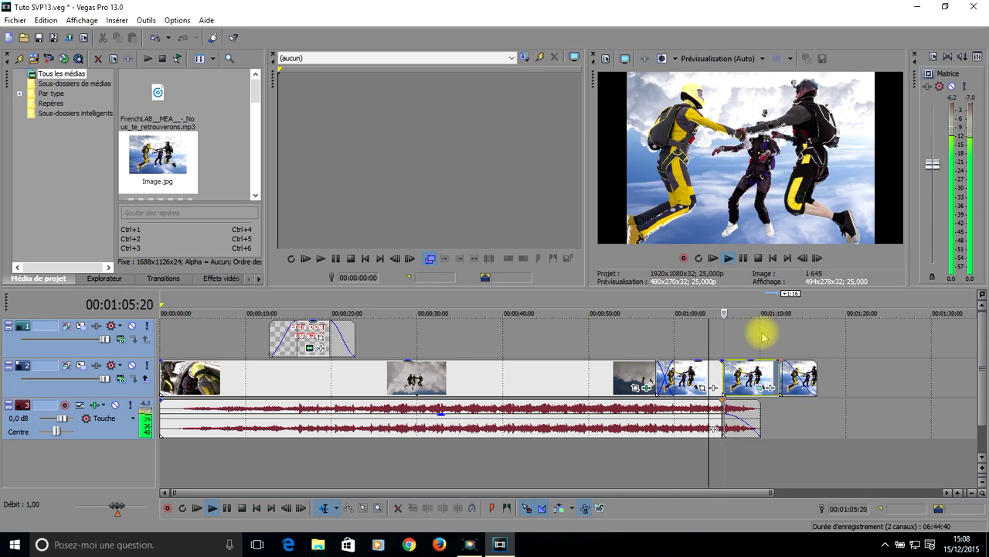
{"action": "left_click", "coordinate": [758, 258]}
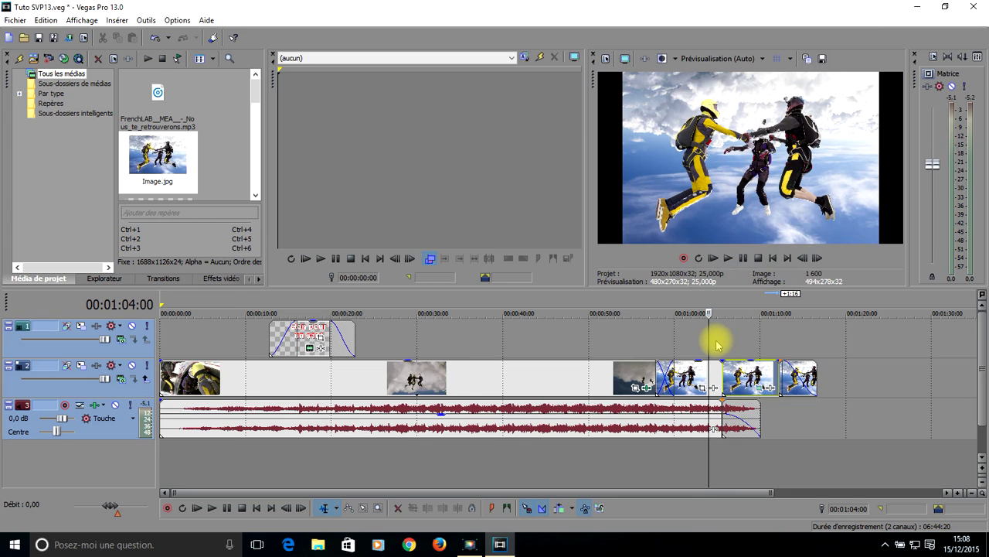
{"action": "left_click", "coordinate": [739, 311]}
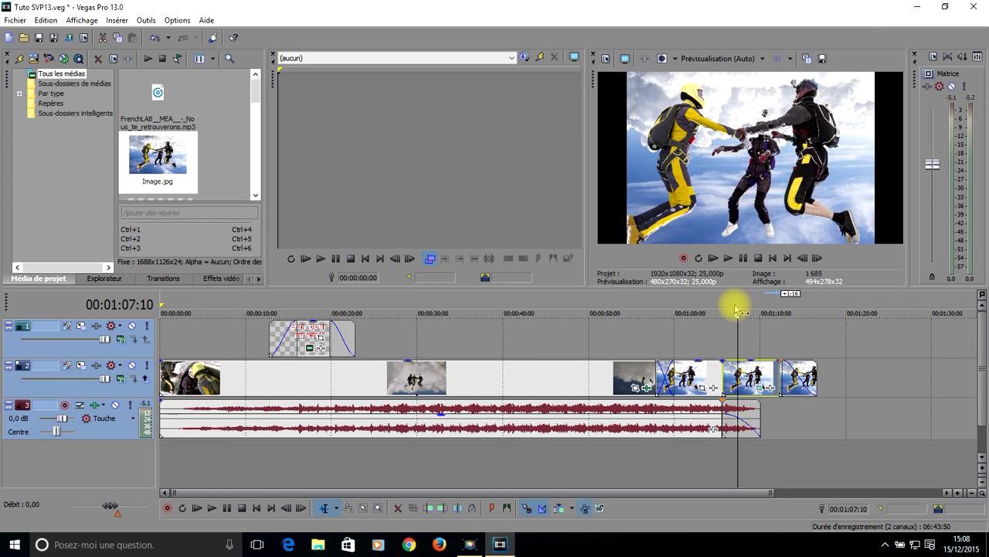